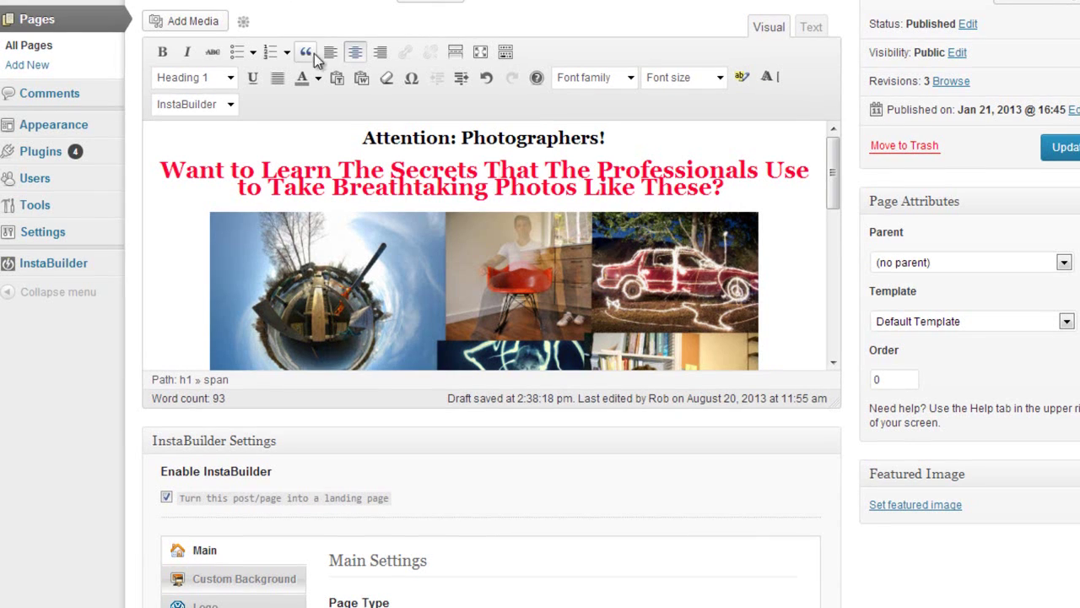
scroll(60, 416, "down", 2)
scroll(60, 416, "up", 2)
left_click(509, 139)
left_click(514, 181)
scroll(831, 186, "down", 3)
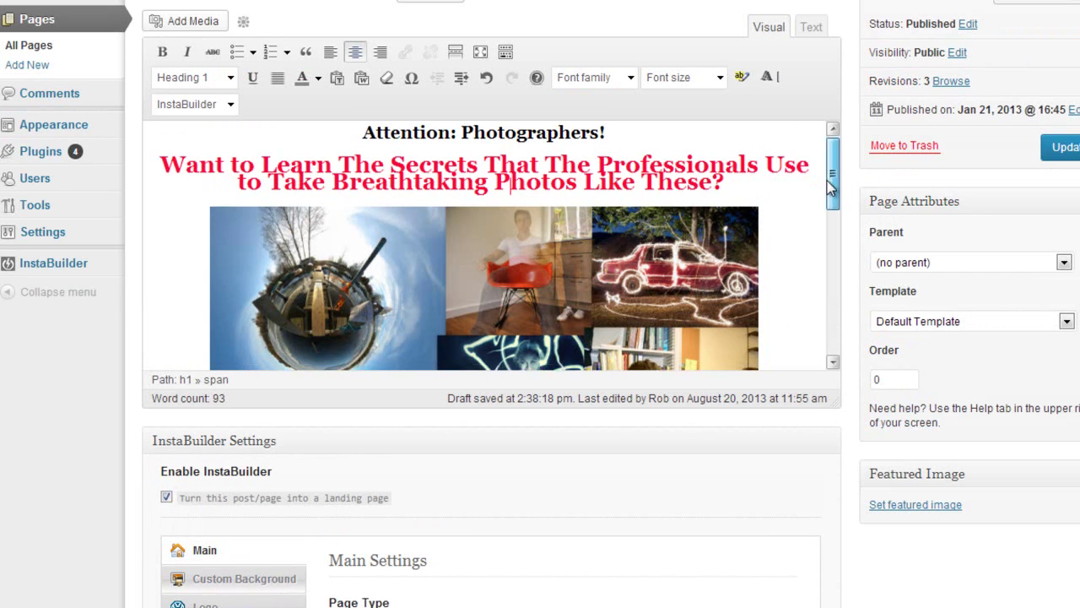
left_click_drag(834, 202, 841, 306)
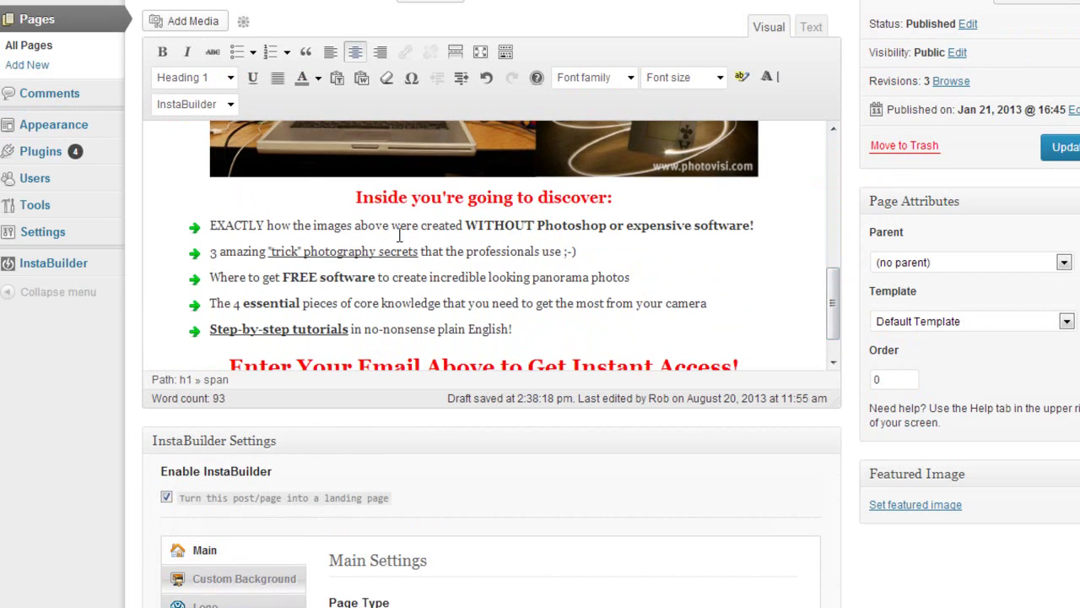
scroll(527, 288, "down", 2)
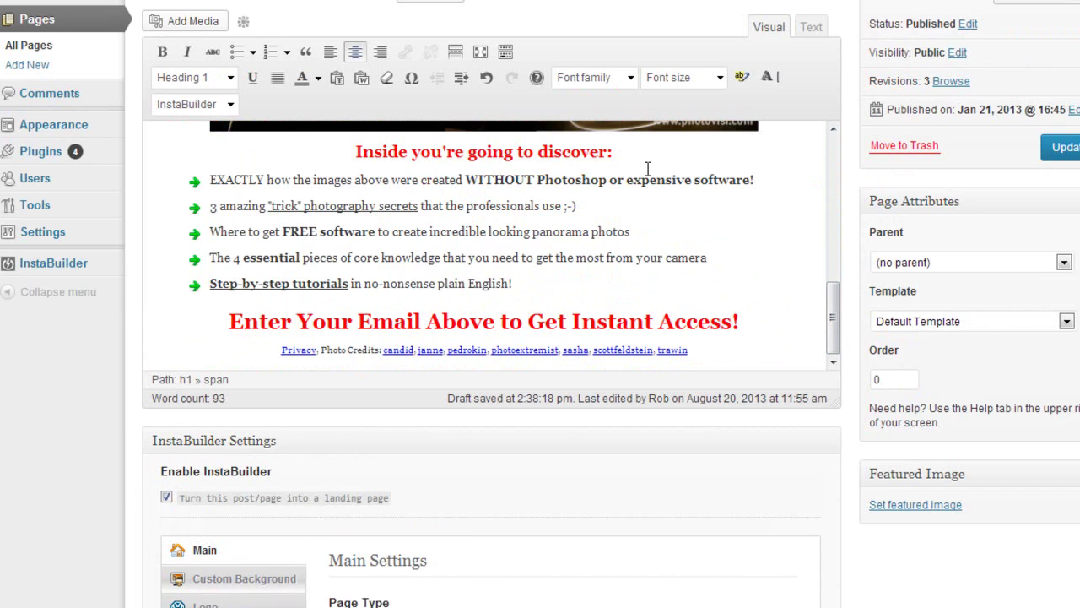
scroll(95, 438, "down", 3)
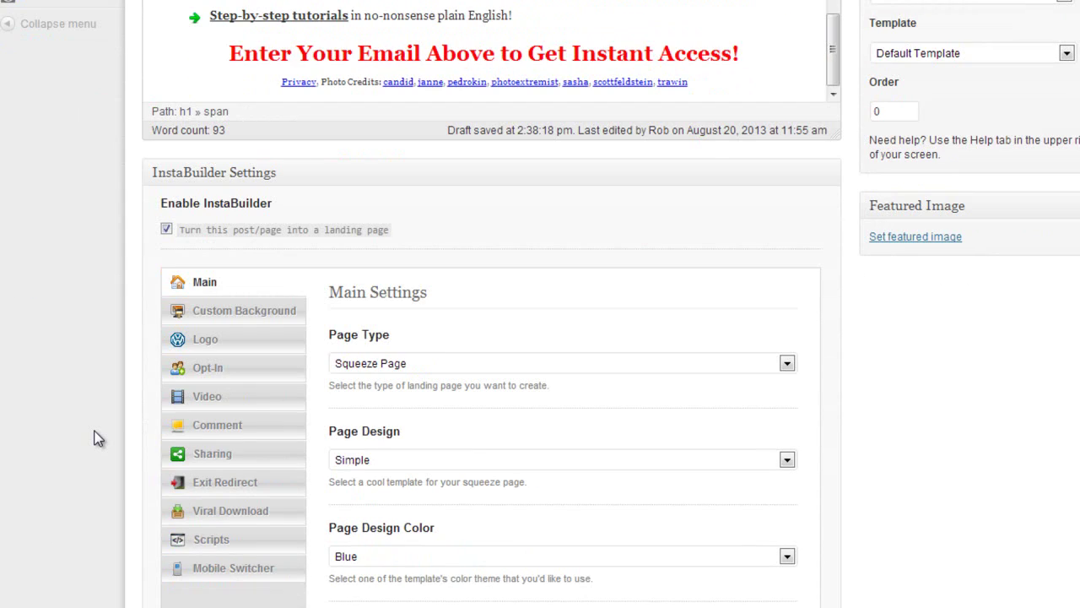
Enable landing-page mode, then tour the Background, Logo, Opt-In, Video, Social Comments, Social Sharing and Exit Redirect settings
left_click(166, 230)
scroll(34, 292, "down", 2)
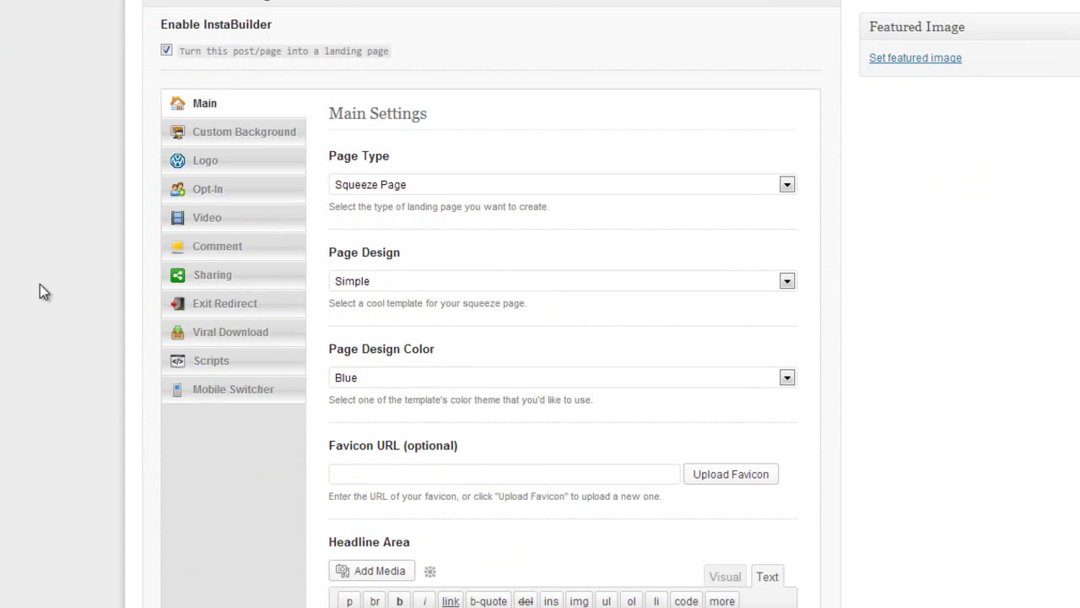
left_click(216, 149)
left_click(226, 289)
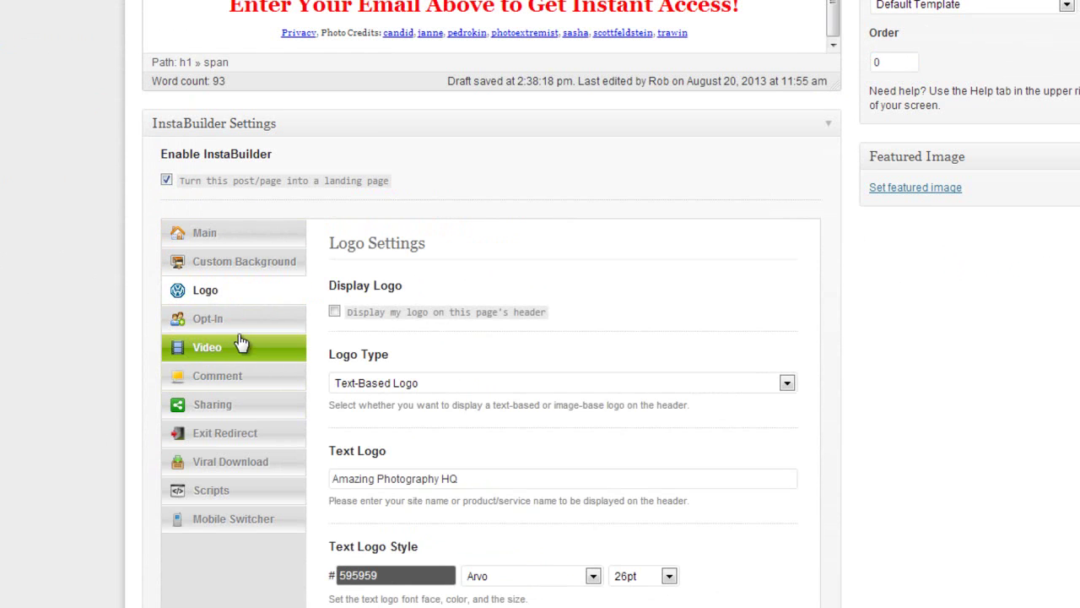
left_click(221, 318)
left_click(240, 353)
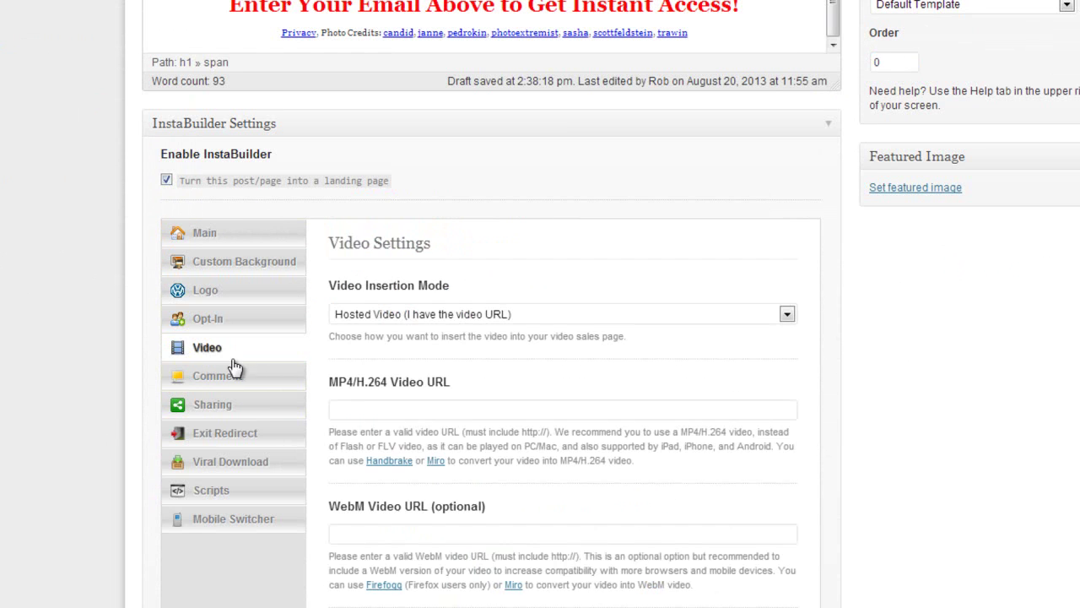
left_click(236, 375)
left_click(255, 409)
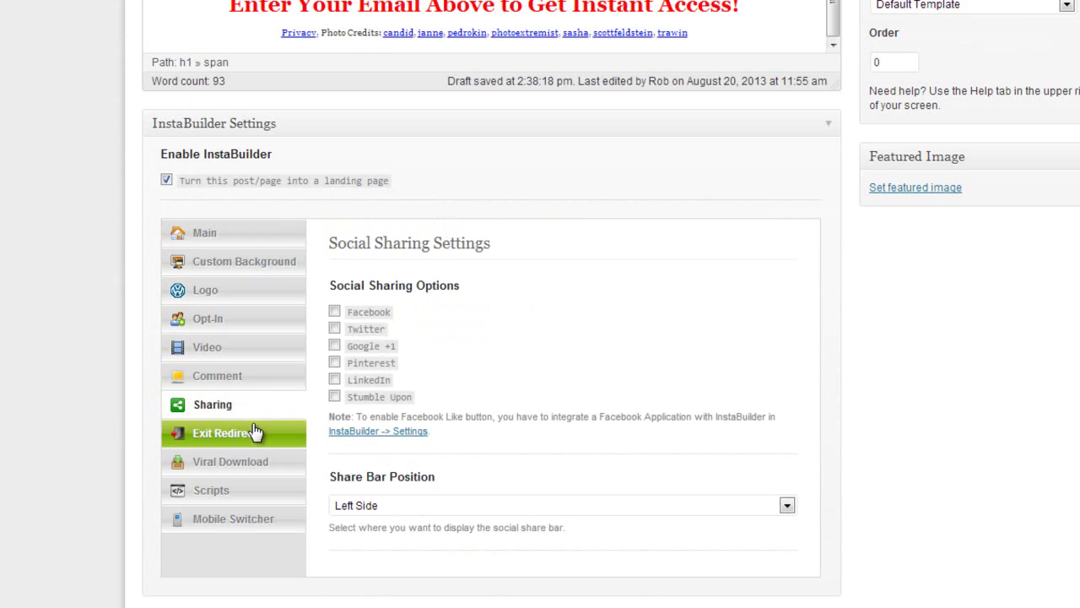
left_click(250, 433)
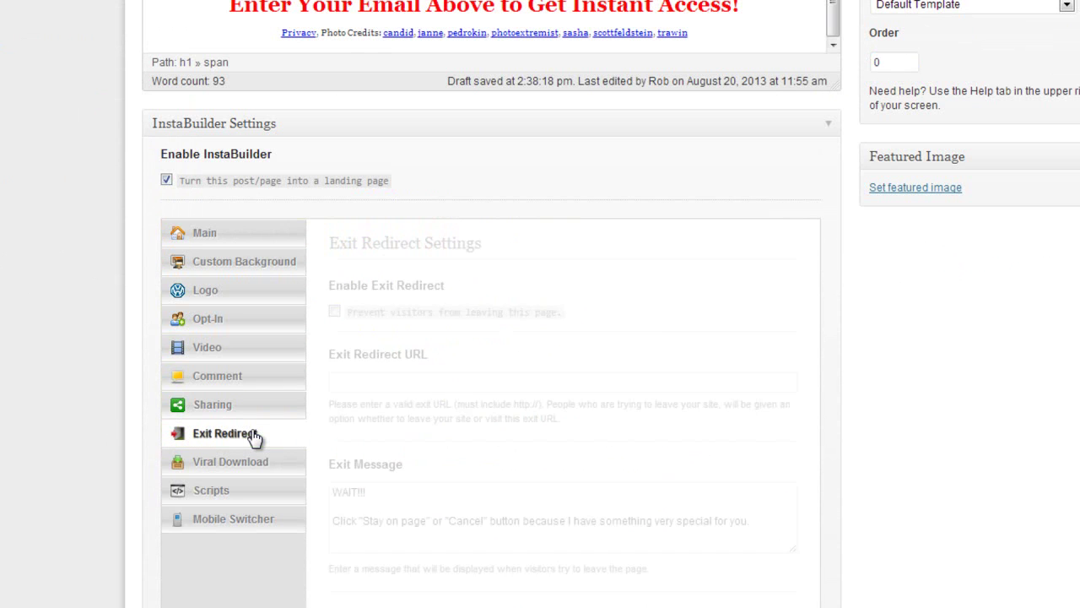
left_click(223, 235)
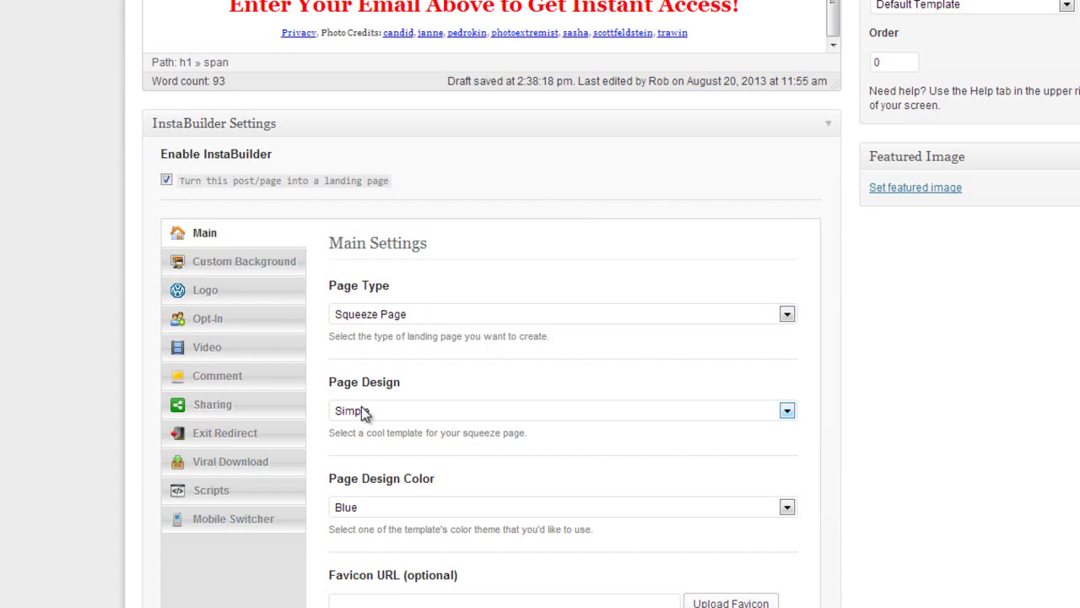
Keep the Simple page design, then revisit the custom background and logo settings
left_click(403, 414)
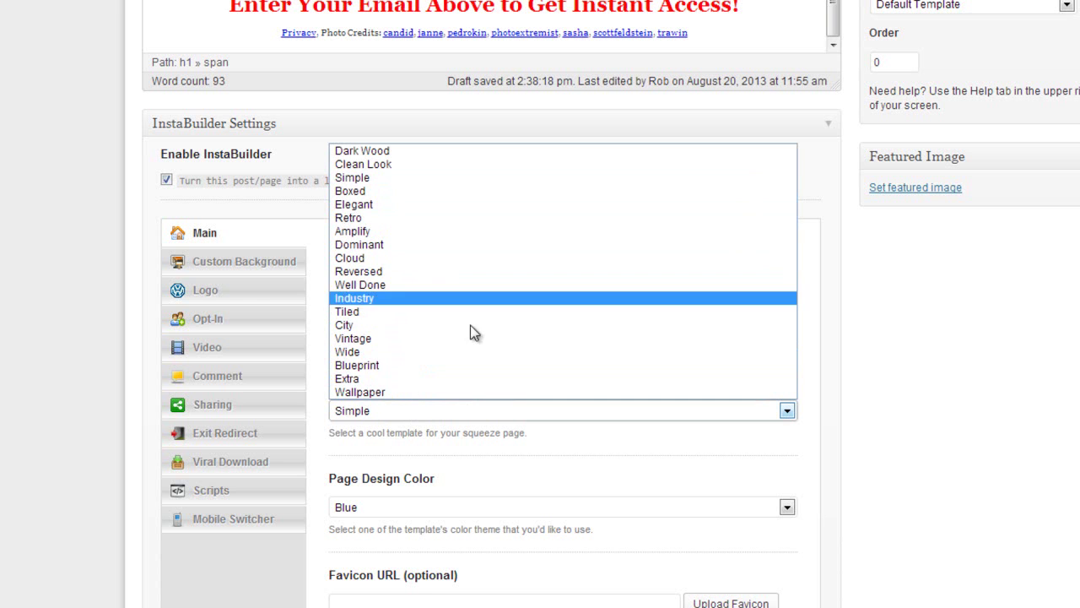
left_click(936, 362)
left_click(242, 265)
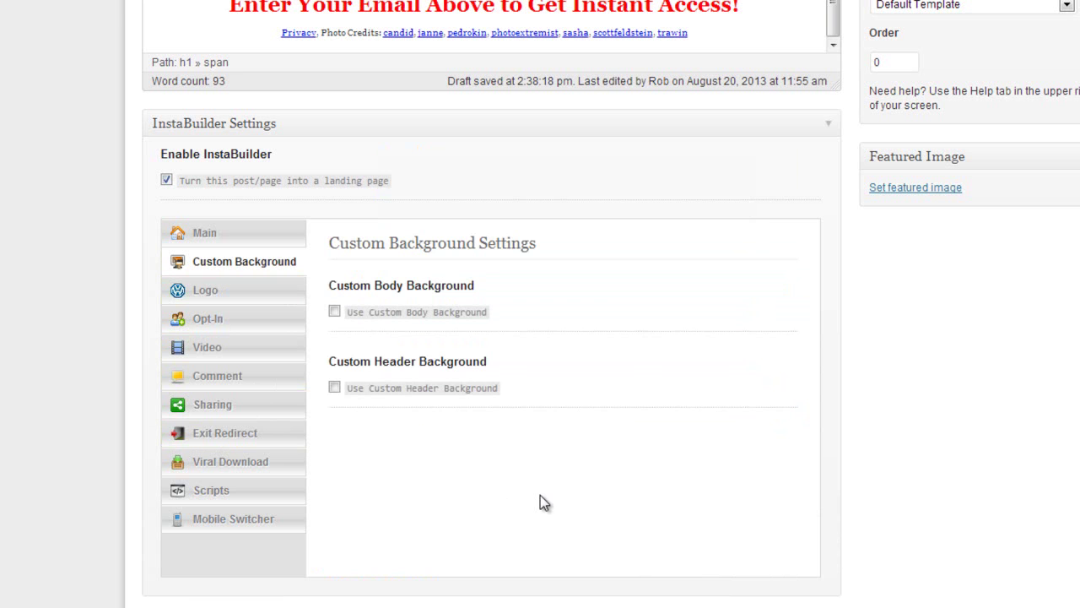
left_click(240, 289)
Review the Opt-In autoresponder code and the form title 'Get The Report Sent Straight To Your Email!'
left_click(238, 324)
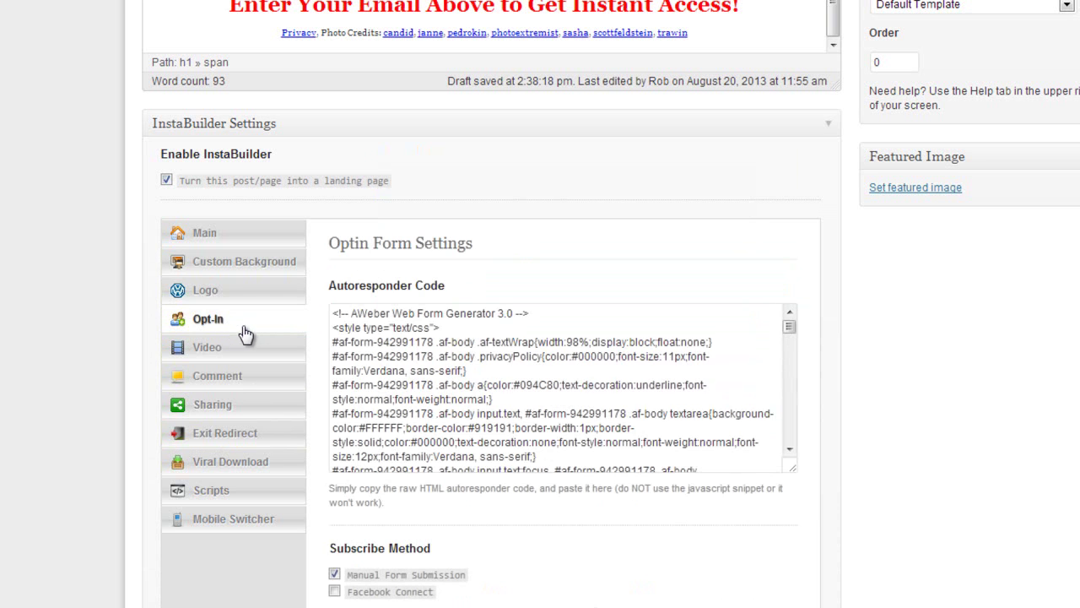
scroll(34, 468, "down", 2)
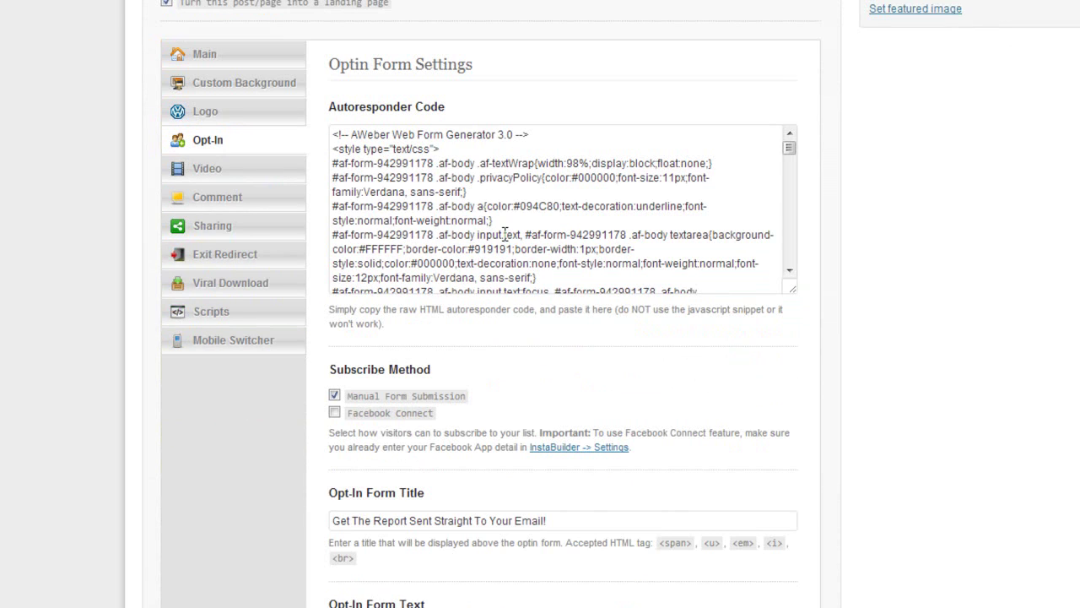
scroll(826, 397, "down", 3)
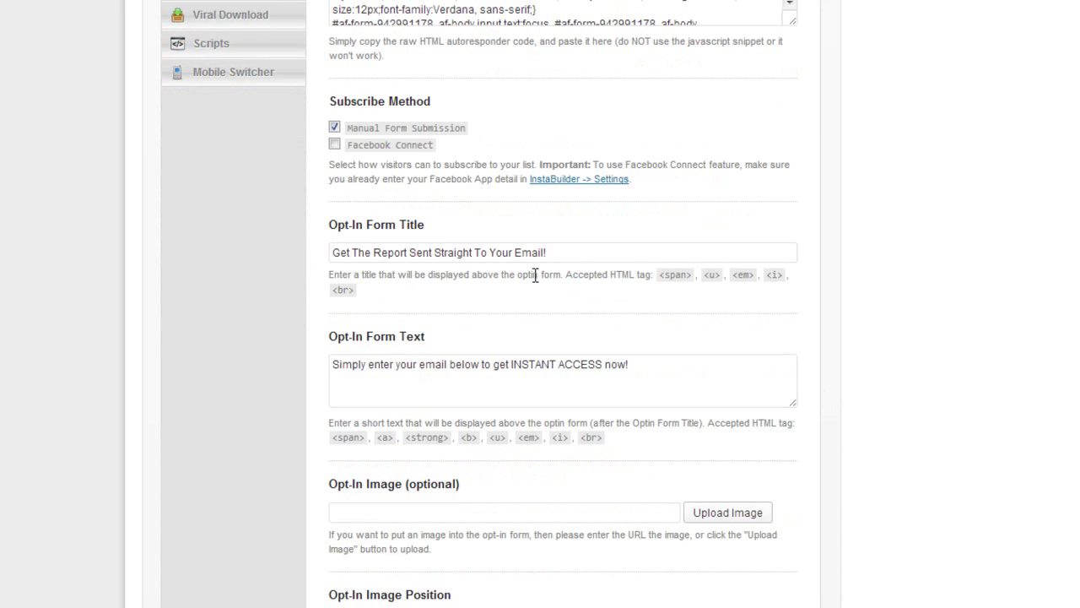
scroll(196, 377, "up", 3)
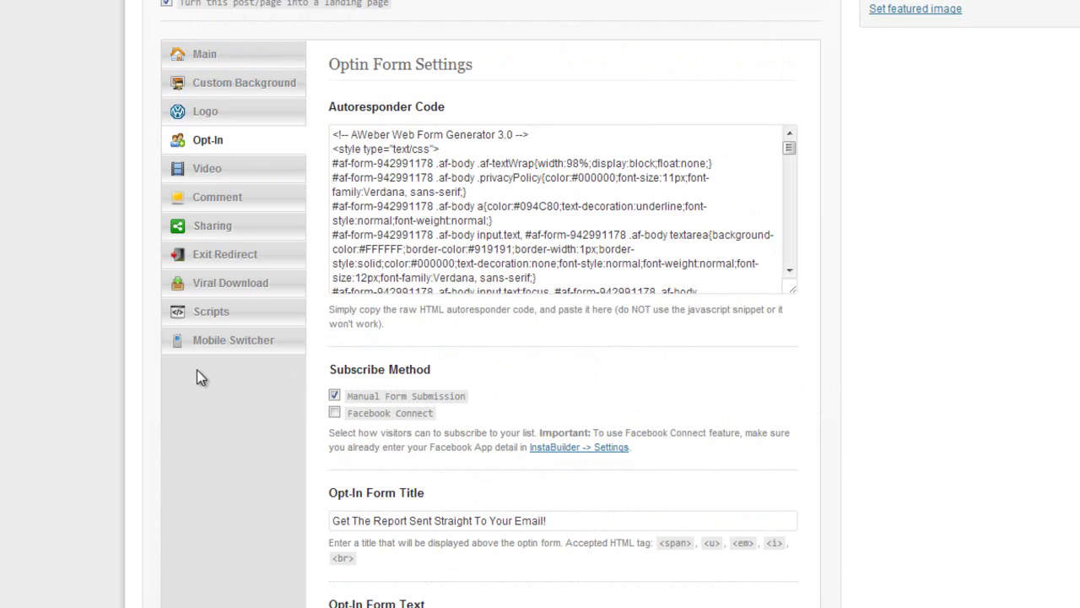
scroll(196, 378, "up", 3)
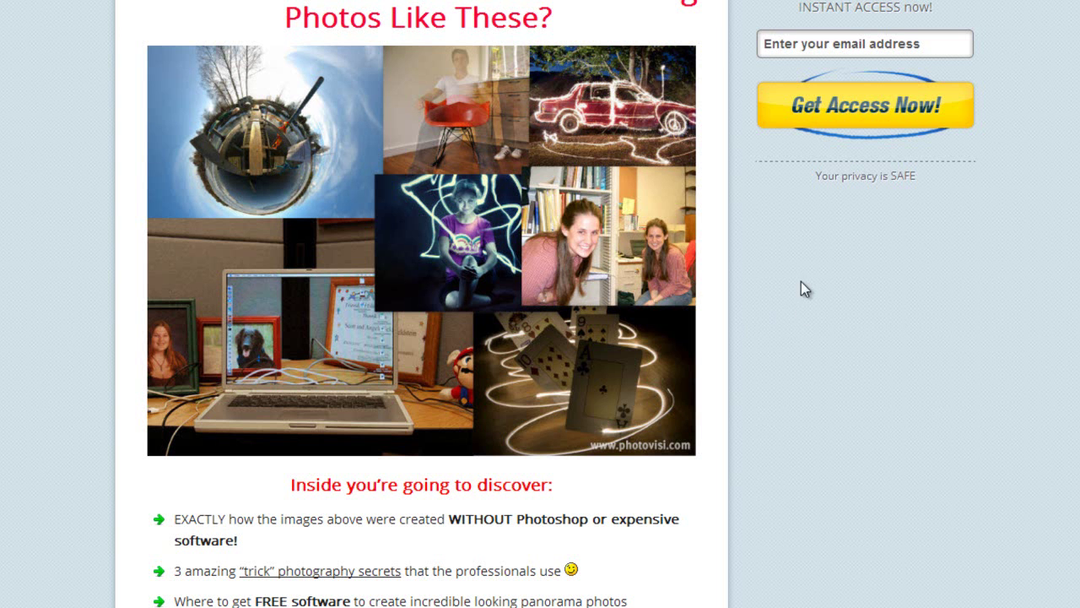
Scroll the live landing page preview down and back up to look it over
scroll(798, 255, "down", 3)
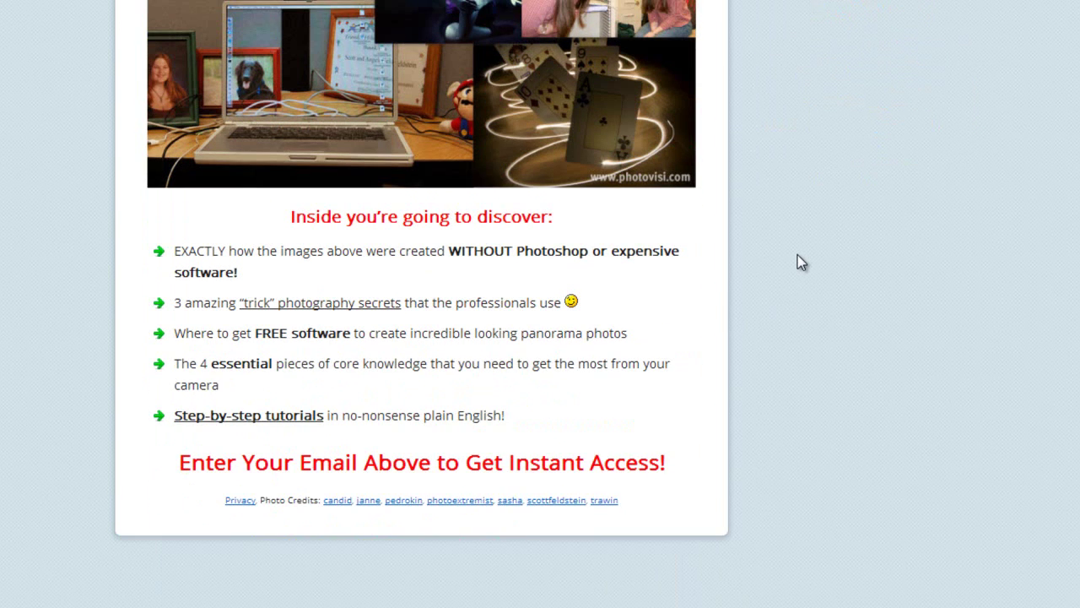
scroll(798, 255, "up", 3)
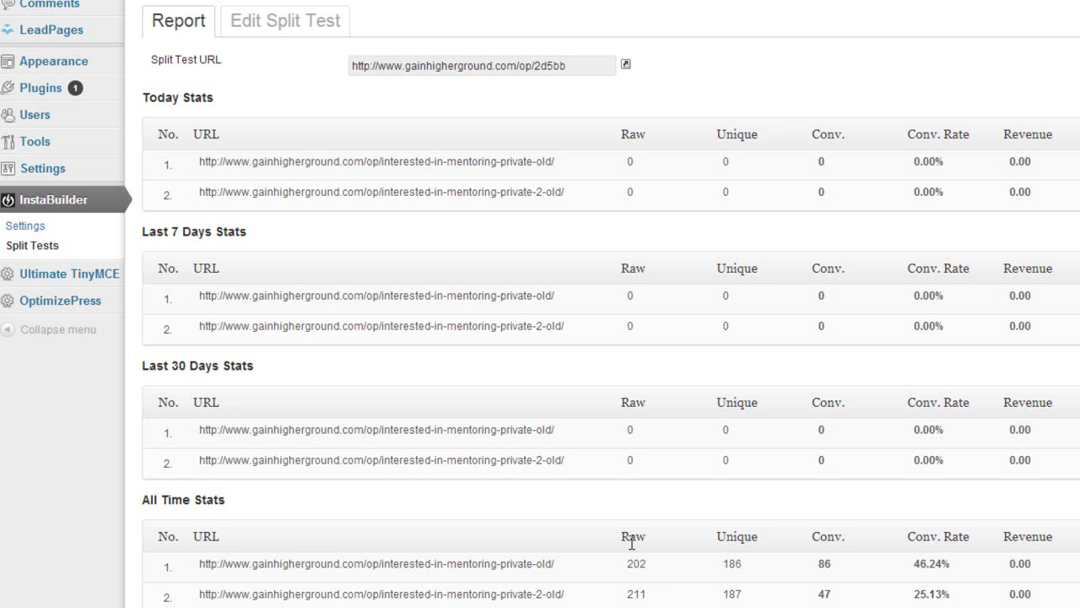
double_click(723, 583)
left_click(732, 581)
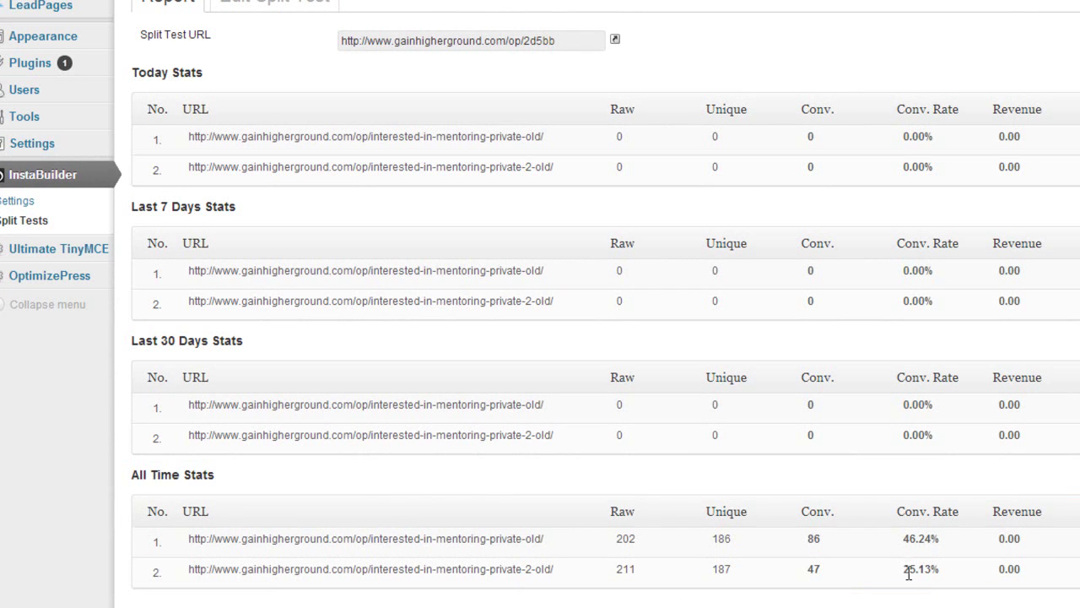
left_click_drag(906, 569, 936, 576)
left_click_drag(904, 539, 943, 541)
left_click(921, 568)
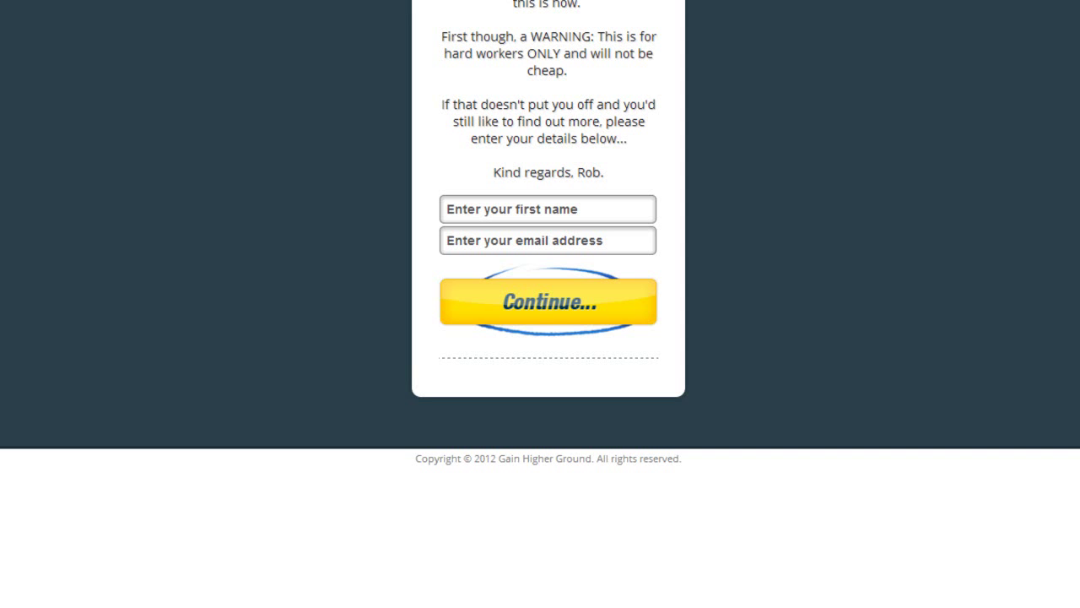
scroll(776, 7, "up", 3)
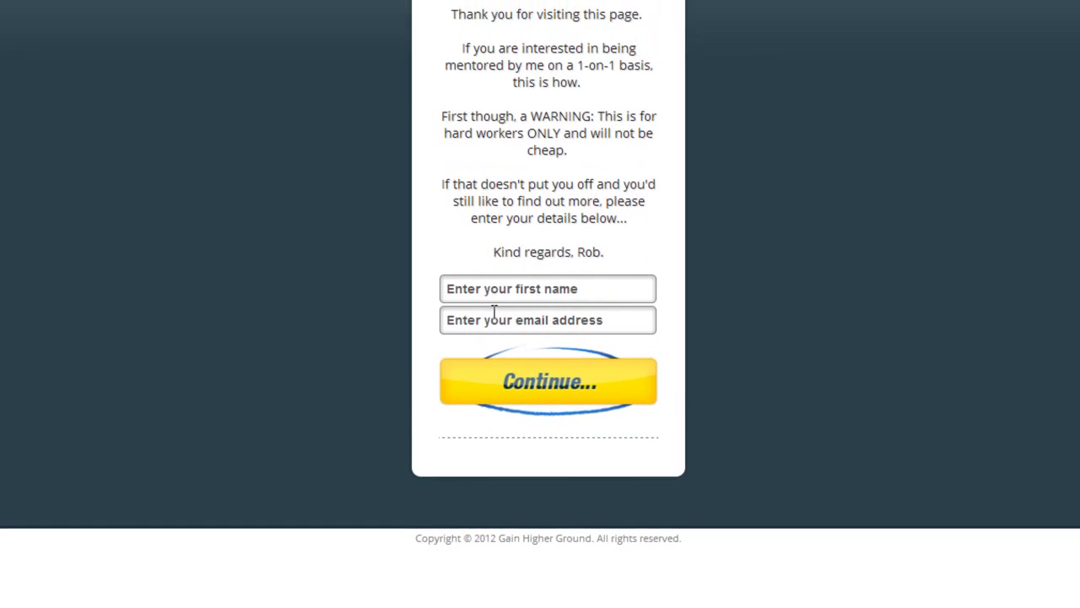